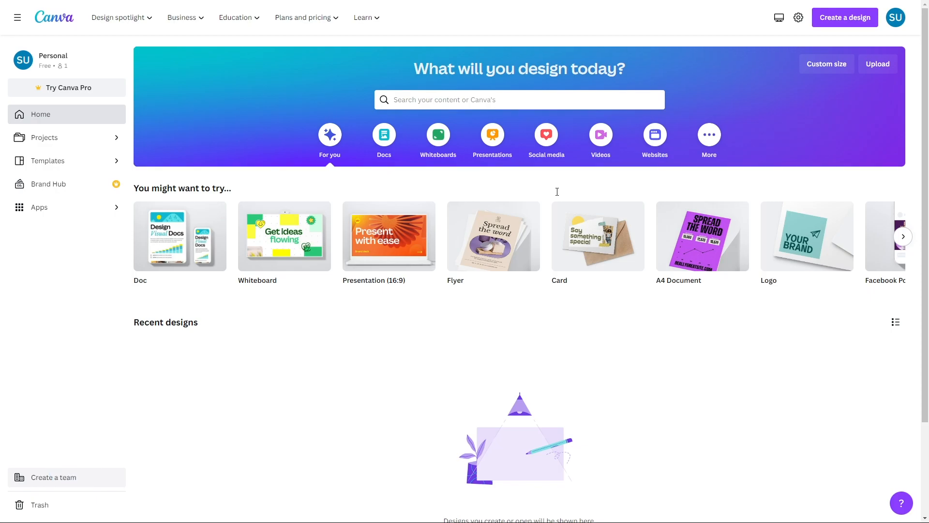
- Search the templates for "youtube intro video"
{"action": "left_click", "coordinate": [458, 99]}
{"action": "type", "text": "YouTube"}
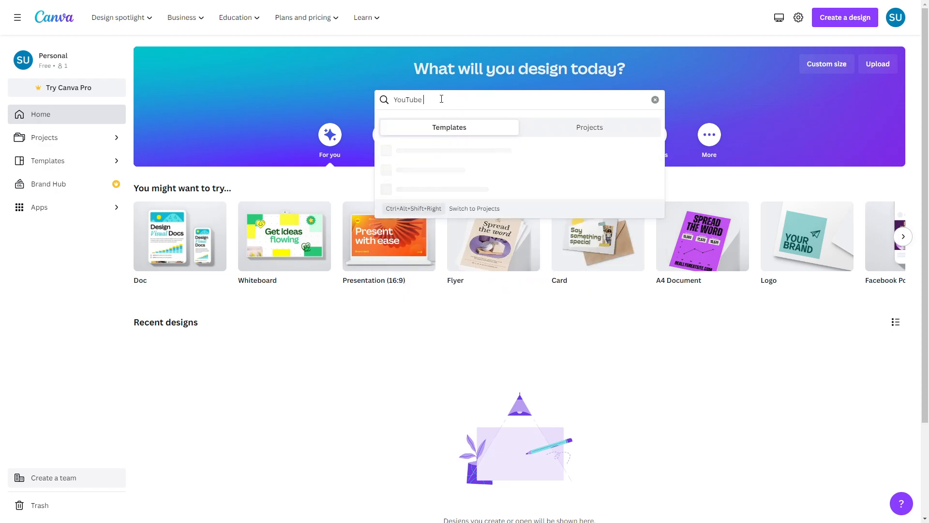
{"action": "type", "text": " i"}
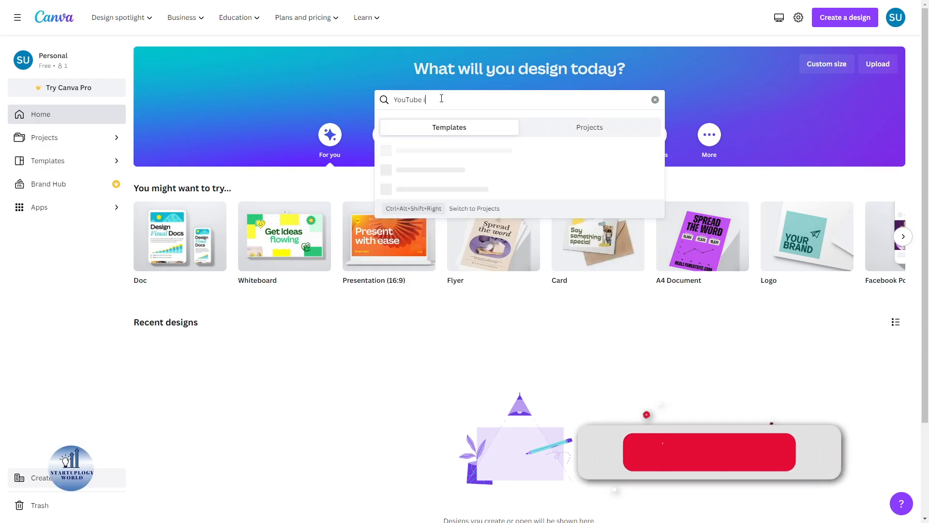
{"action": "type", "text": "nt"}
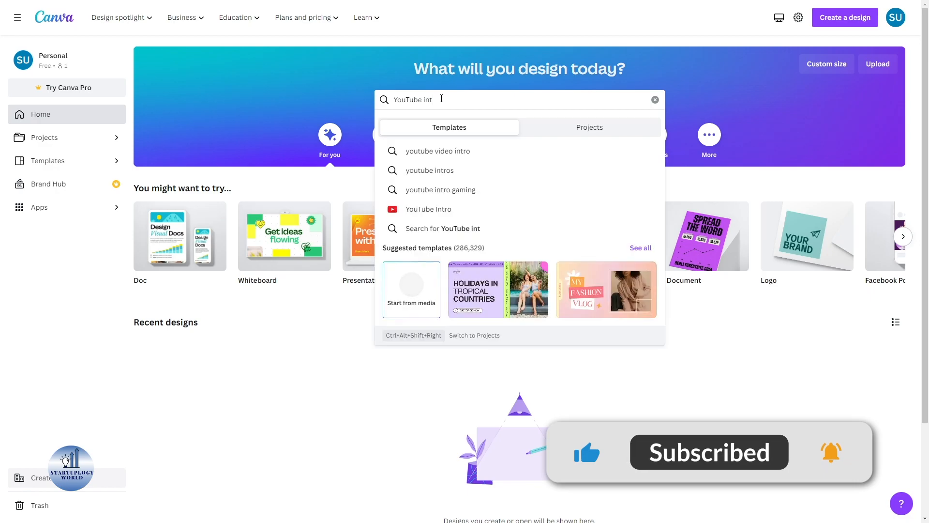
{"action": "type", "text": "rro"}
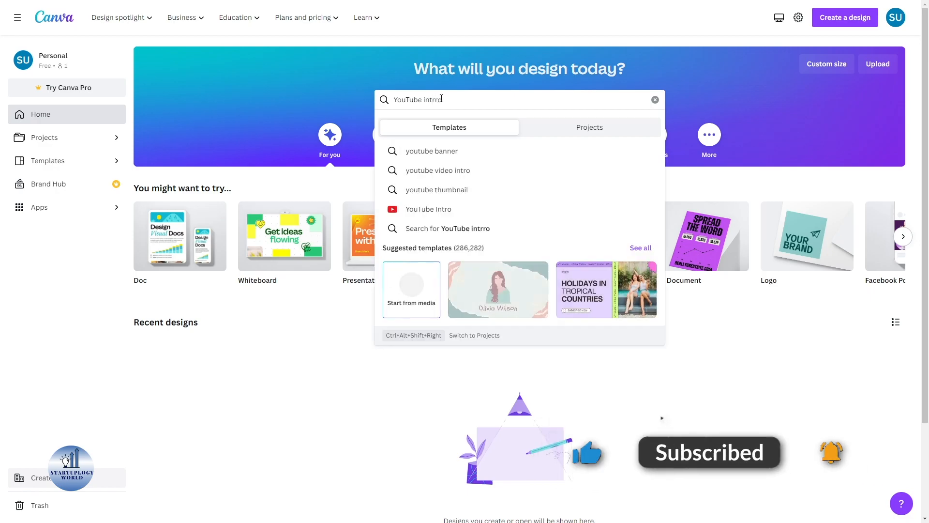
{"action": "key", "text": "Return"}
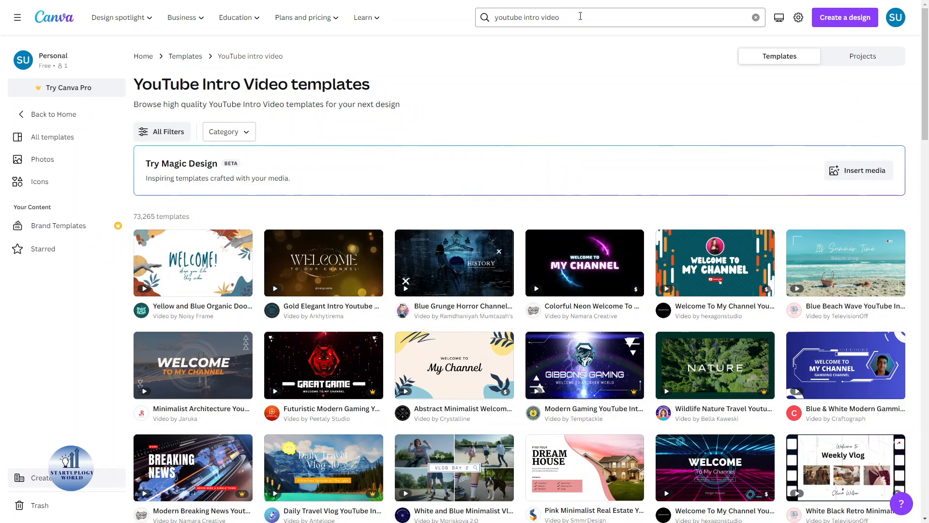
{"action": "left_click_drag", "start_coordinate": [560, 18], "coordinate": [536, 18]}
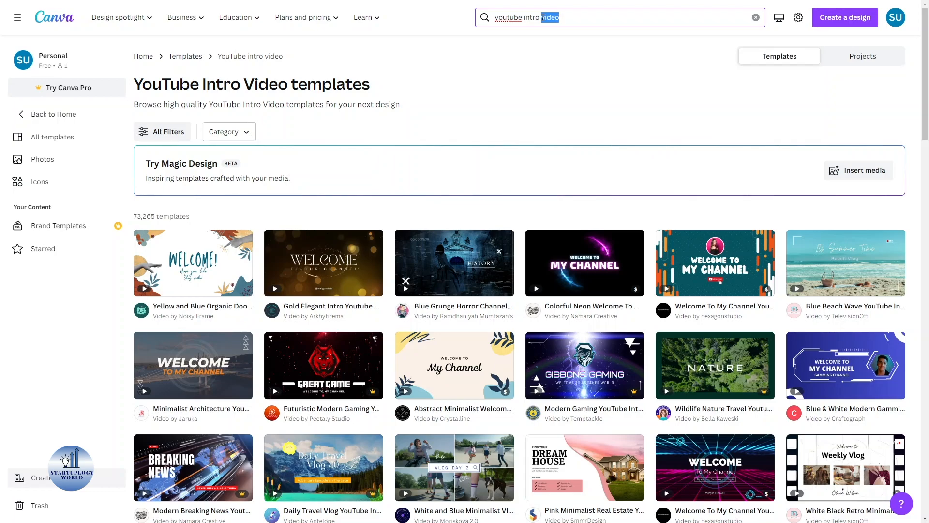
{"action": "left_click", "coordinate": [463, 195]}
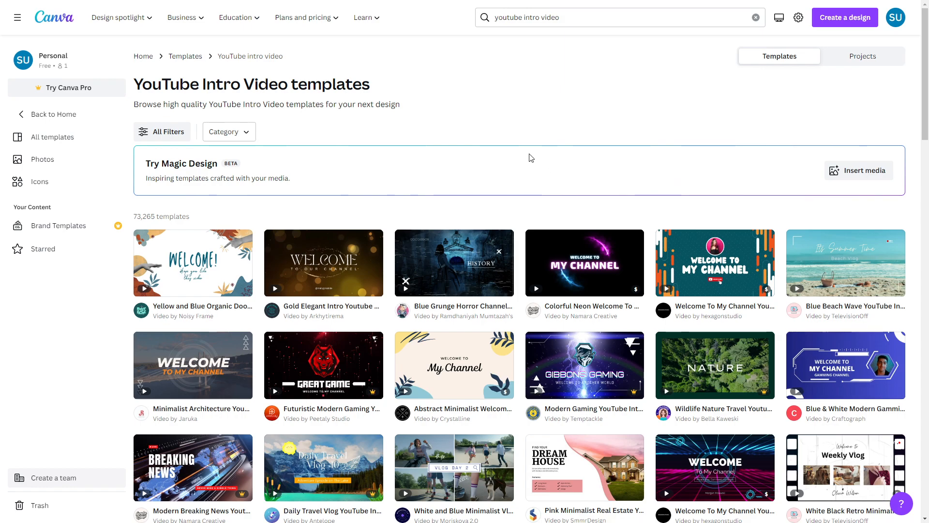
- Browse the results and open the Blue Gradient Intro Youtube Video template for customizing
{"action": "scroll", "coordinate": [528, 156], "scroll_direction": "down", "scroll_amount": 4}
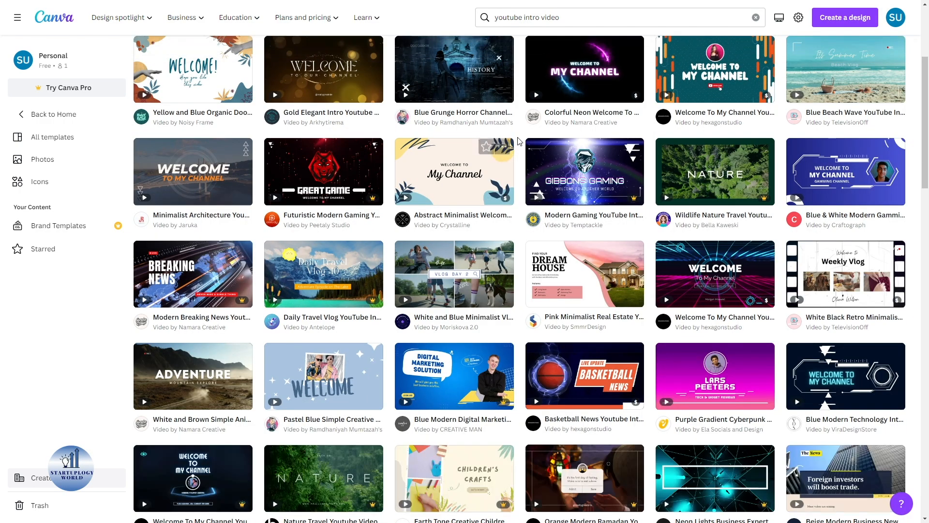
{"action": "scroll", "coordinate": [519, 141], "scroll_direction": "down", "scroll_amount": 1}
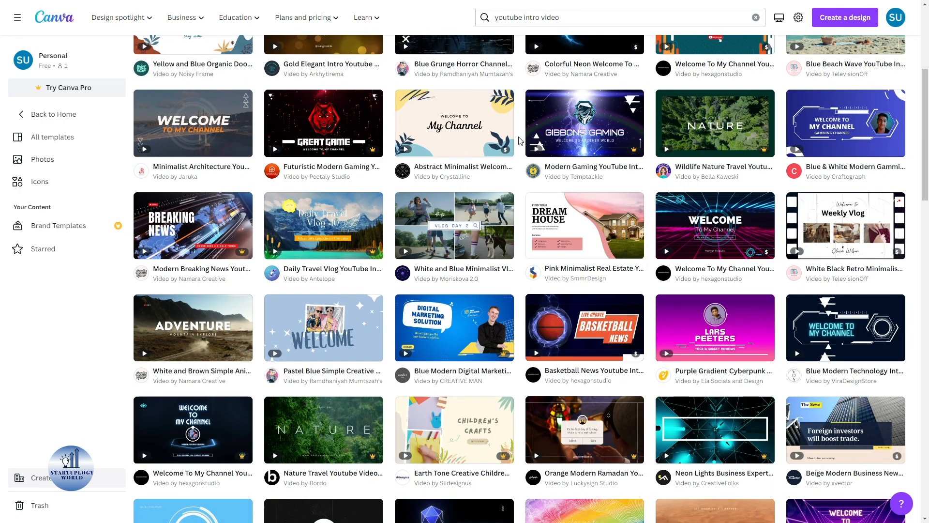
{"action": "scroll", "coordinate": [519, 141], "scroll_direction": "down", "scroll_amount": 5}
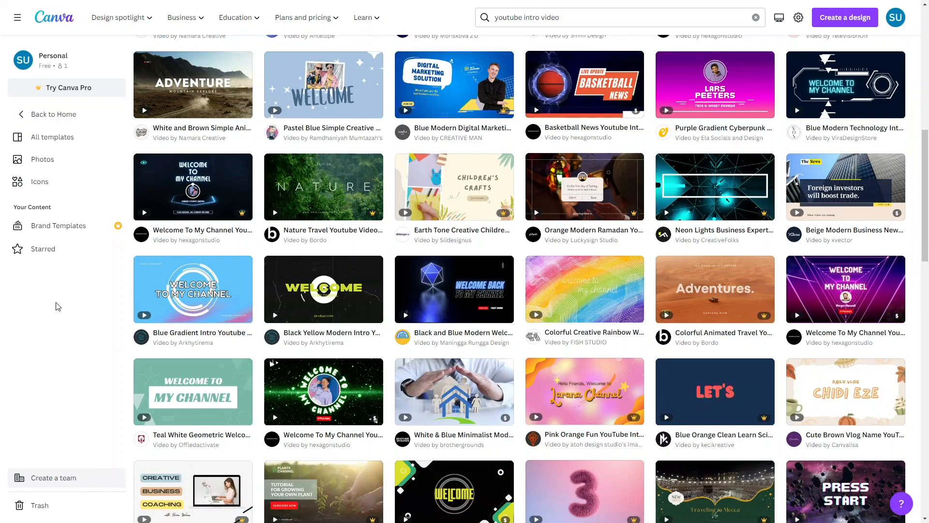
{"action": "scroll", "coordinate": [57, 306], "scroll_direction": "down", "scroll_amount": 2}
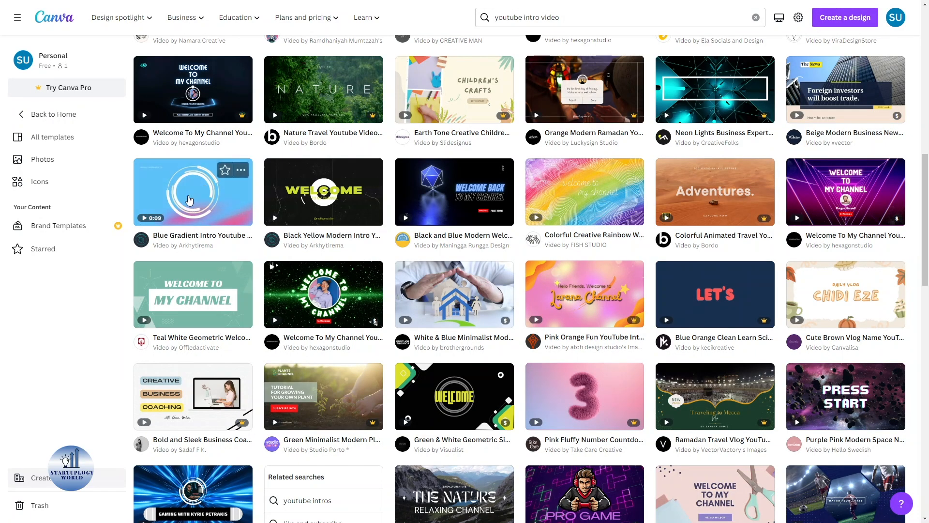
{"action": "left_click", "coordinate": [185, 202]}
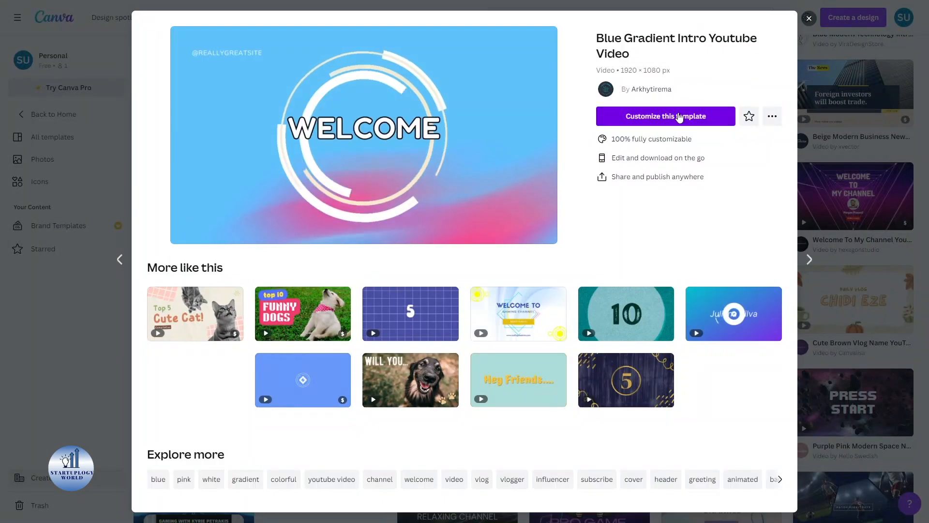
{"action": "left_click", "coordinate": [679, 117]}
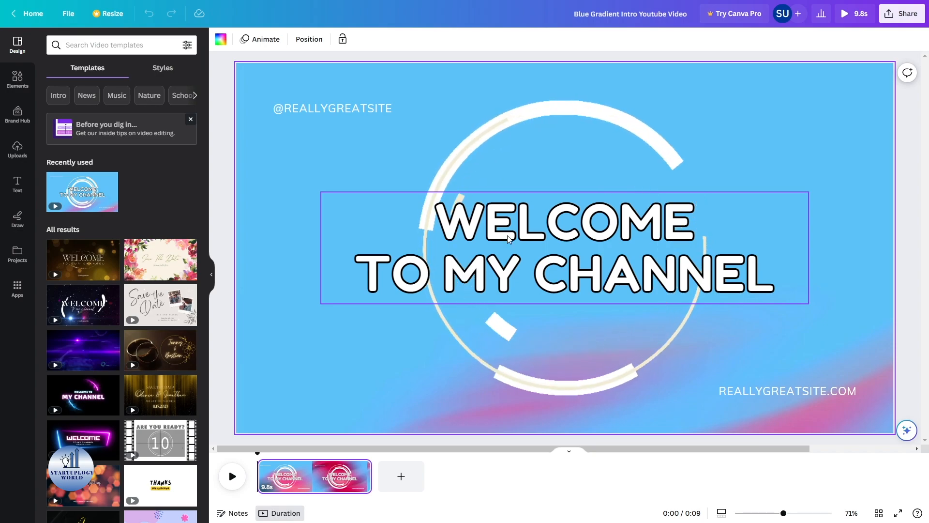
{"action": "left_click", "coordinate": [341, 109]}
{"action": "key", "text": "Delete"}
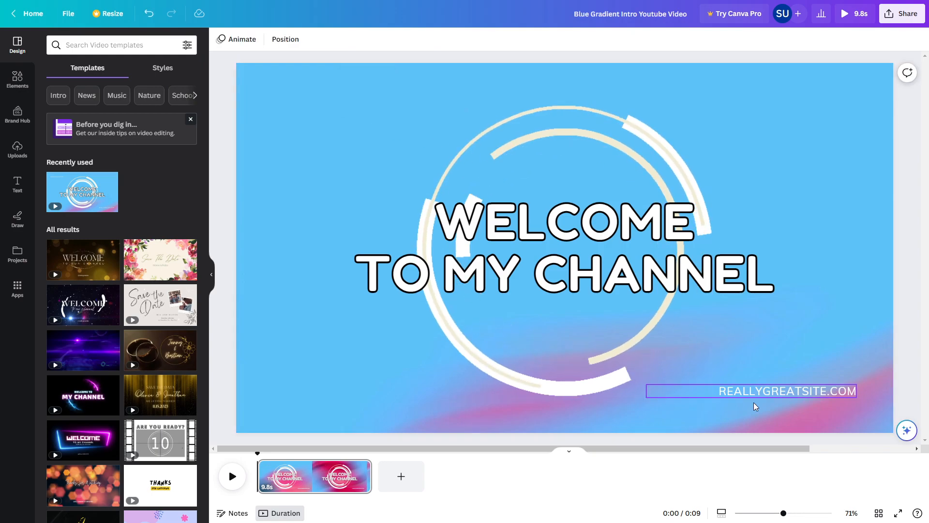
{"action": "left_click", "coordinate": [784, 399]}
{"action": "key", "text": "Delete"}
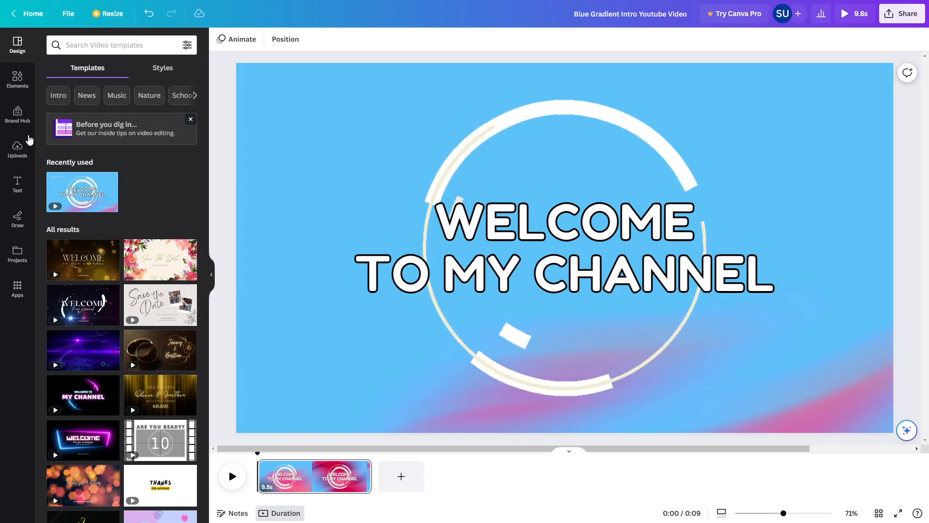
- Add a subheading text and place it in the page's upper-left corner
{"action": "left_click", "coordinate": [17, 186]}
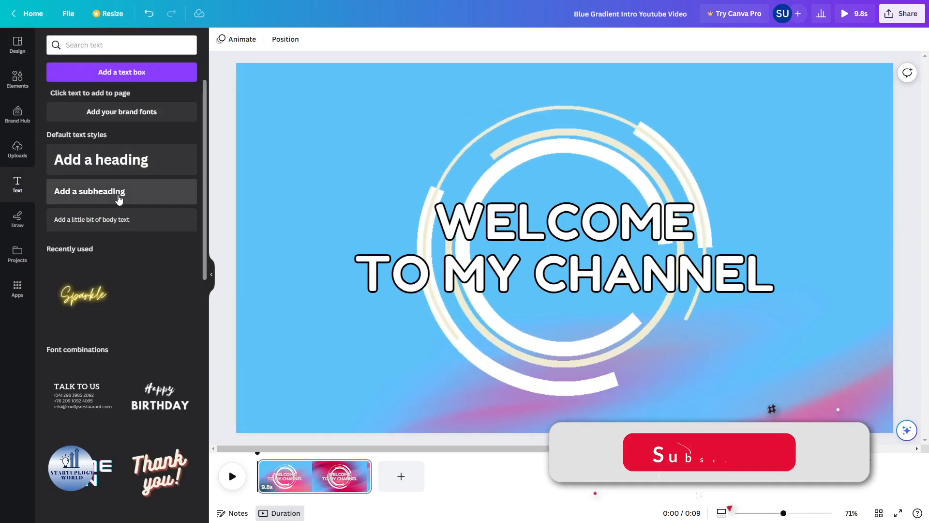
{"action": "left_click", "coordinate": [119, 191]}
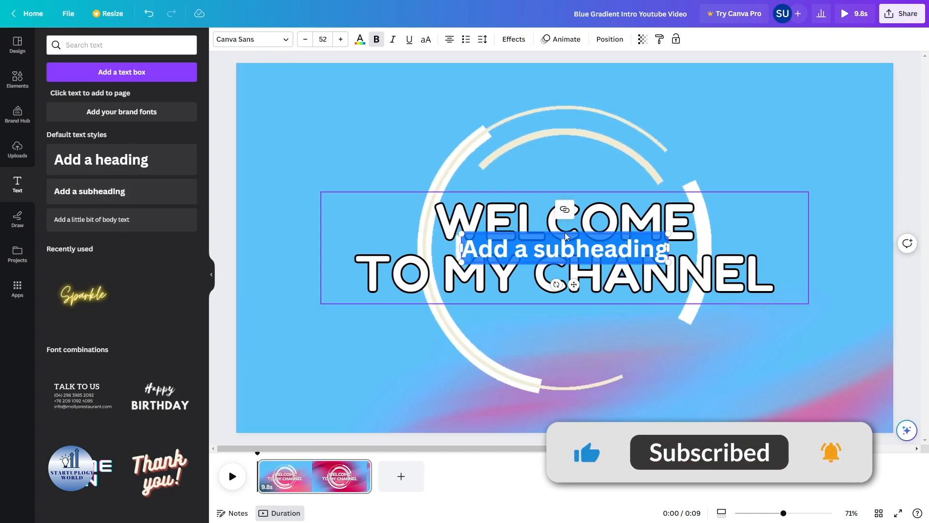
{"action": "left_click_drag", "start_coordinate": [573, 284], "coordinate": [367, 159]}
{"action": "double_click", "coordinate": [368, 125]}
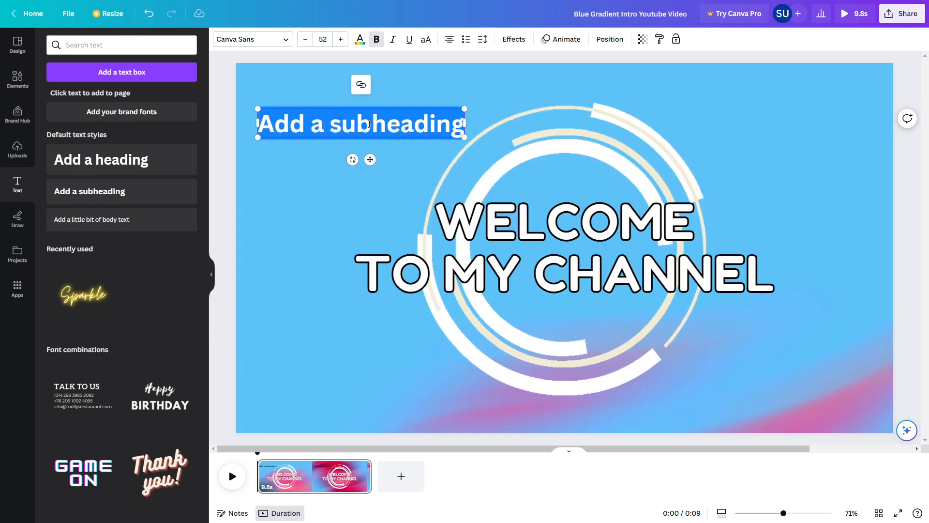
{"action": "type", "text": "@"}
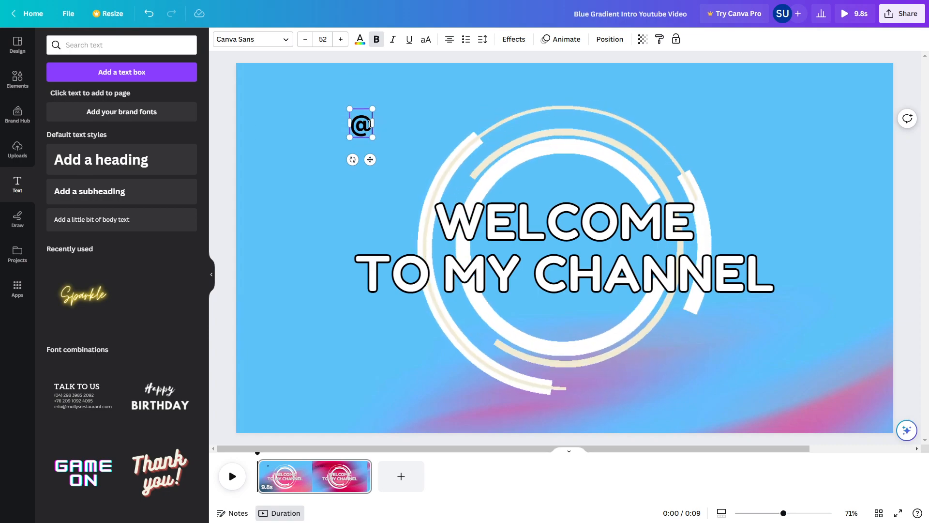
{"action": "type", "text": "Sta"}
{"action": "key", "text": "BackSpace"}
{"action": "type", "text": "t"}
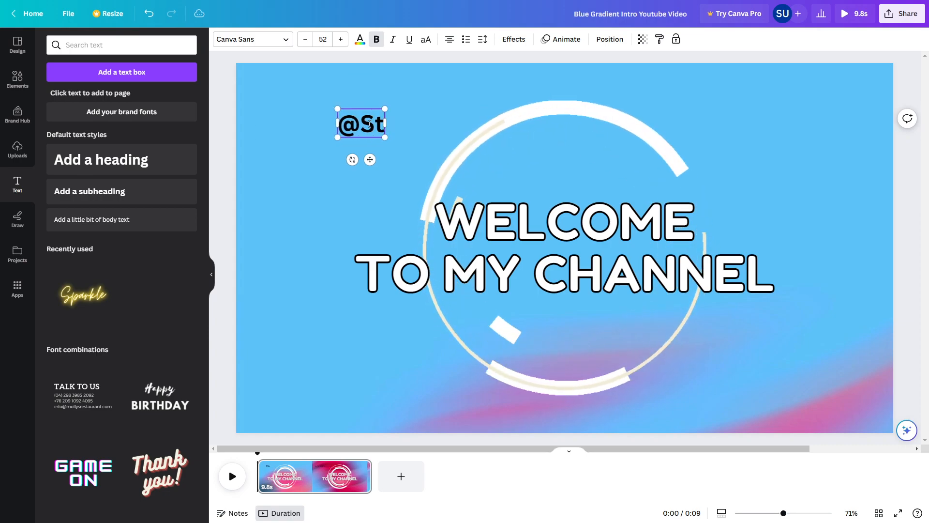
{"action": "type", "text": "artu"}
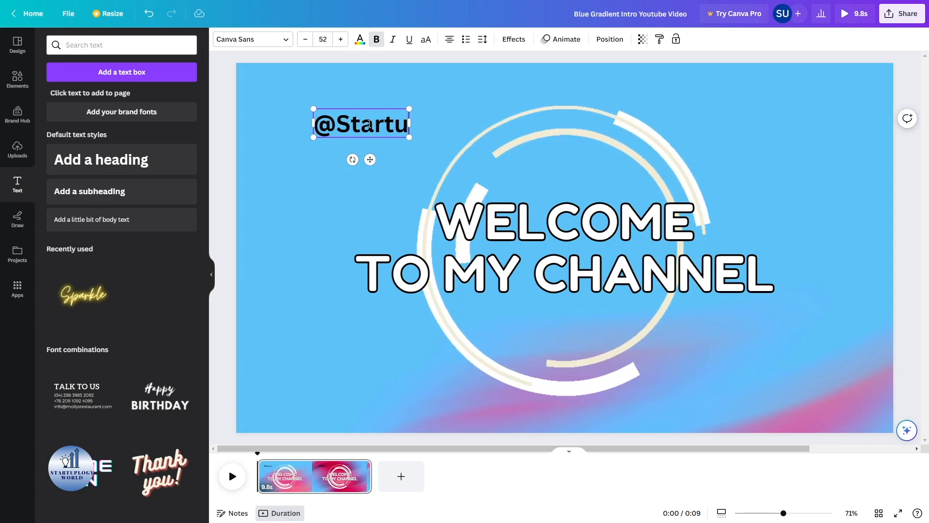
{"action": "type", "text": "polo"}
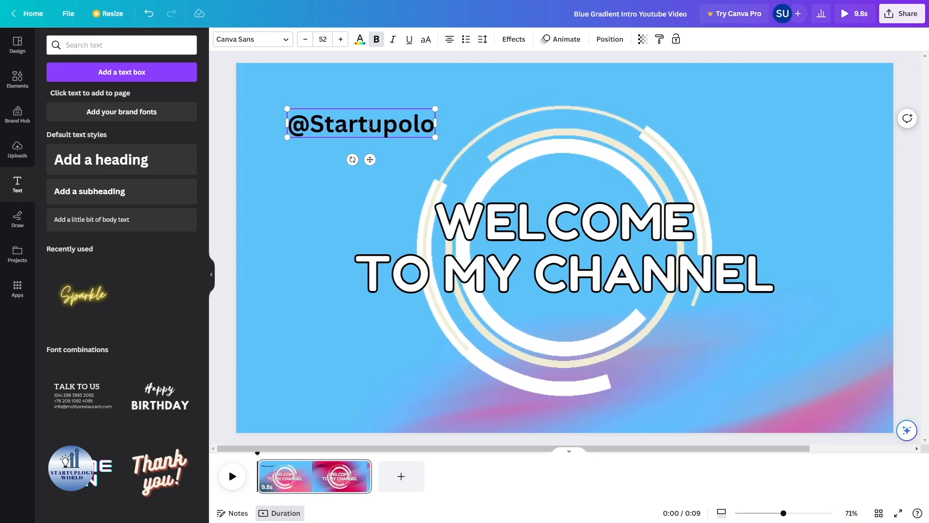
{"action": "type", "text": "gyworld"}
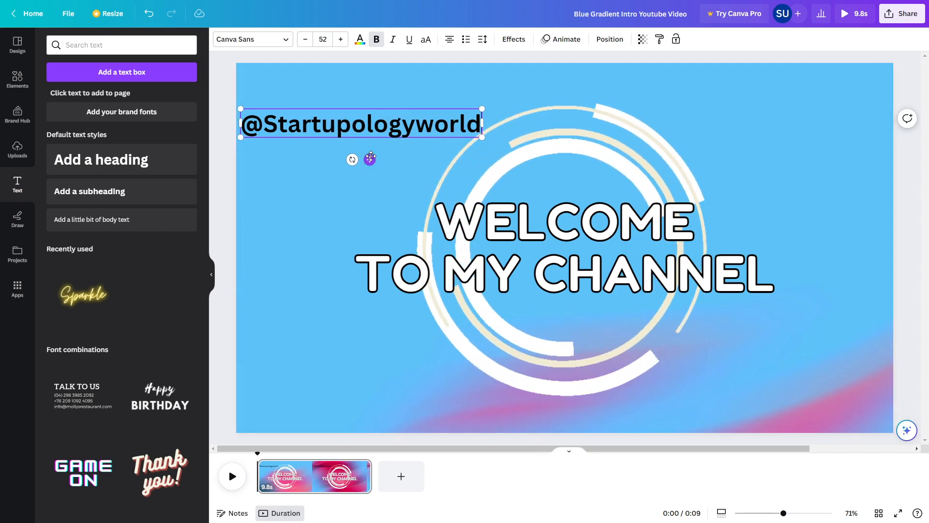
- Set the handle text's font to Norwester, shrink it to about size 35.8 and reposition it in the page's upper-left corner
{"action": "left_click", "coordinate": [360, 39]}
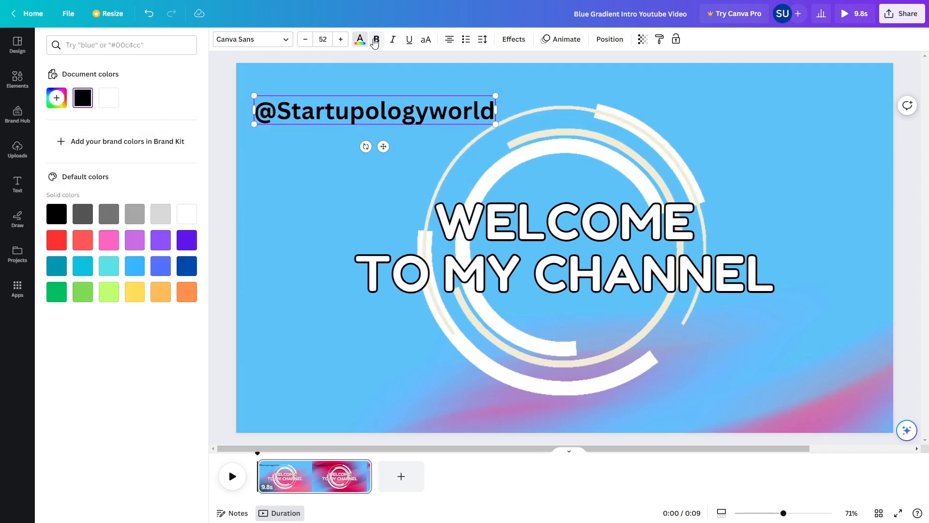
{"action": "left_click", "coordinate": [271, 39]}
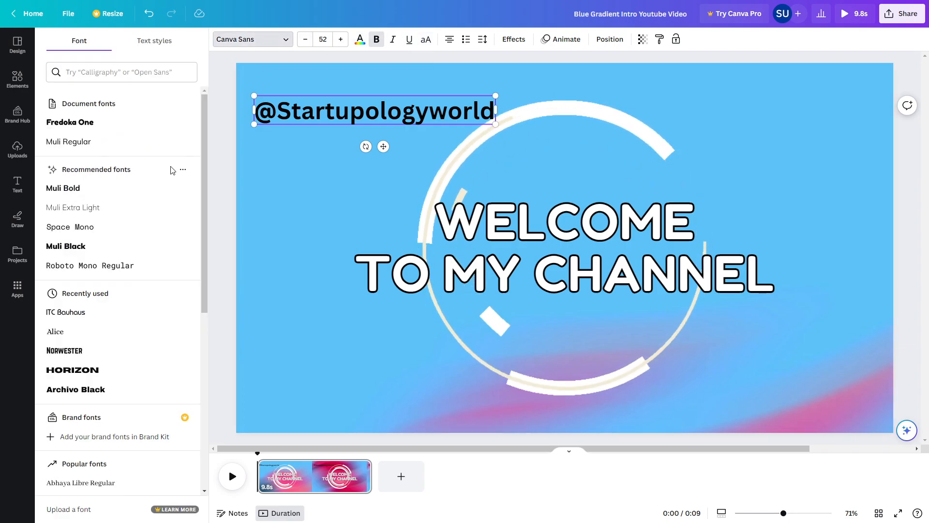
{"action": "scroll", "coordinate": [102, 295], "scroll_direction": "down", "scroll_amount": 1}
{"action": "left_click", "coordinate": [97, 301]}
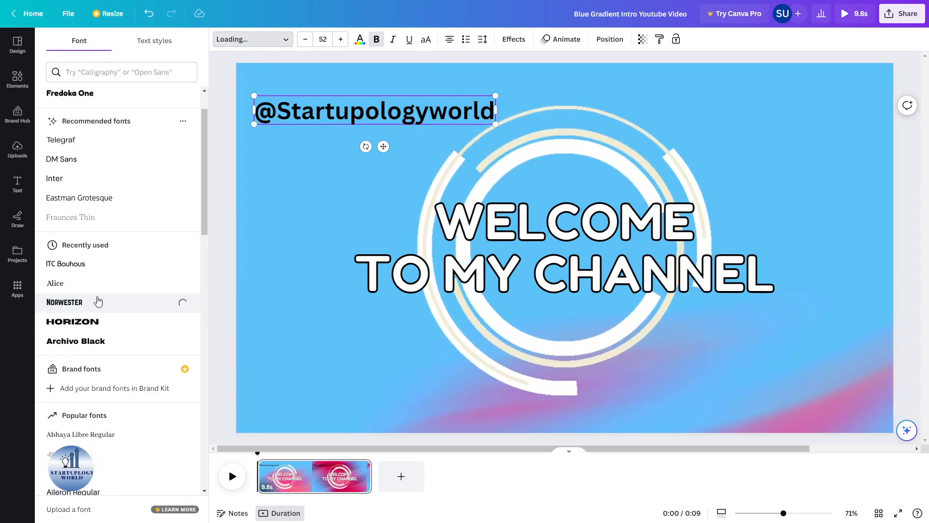
{"action": "left_click_drag", "start_coordinate": [486, 124], "coordinate": [417, 115]}
{"action": "left_click_drag", "start_coordinate": [348, 136], "coordinate": [346, 155]}
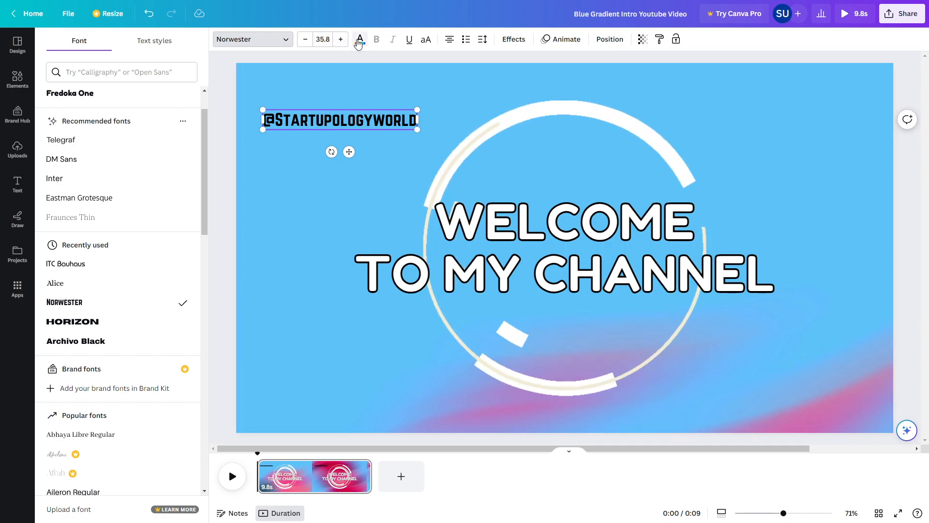
{"action": "left_click", "coordinate": [359, 42]}
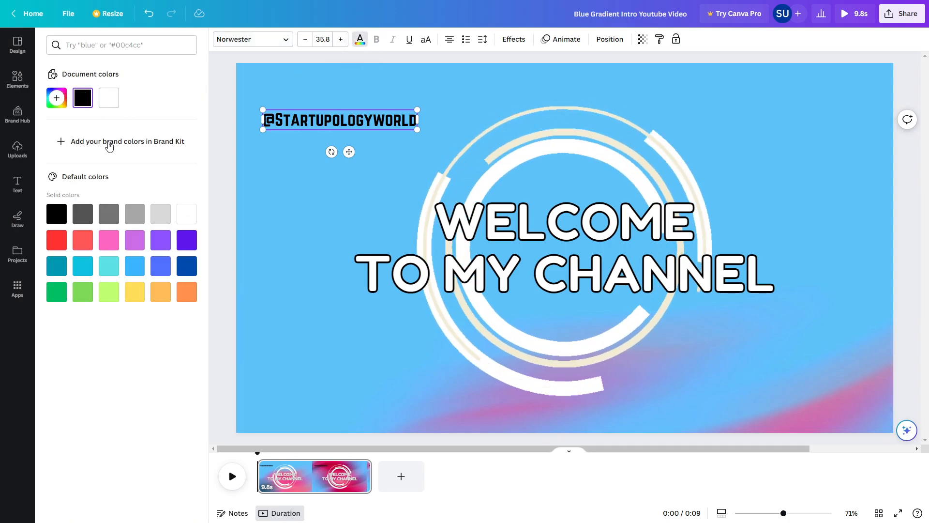
{"action": "left_click", "coordinate": [182, 267]}
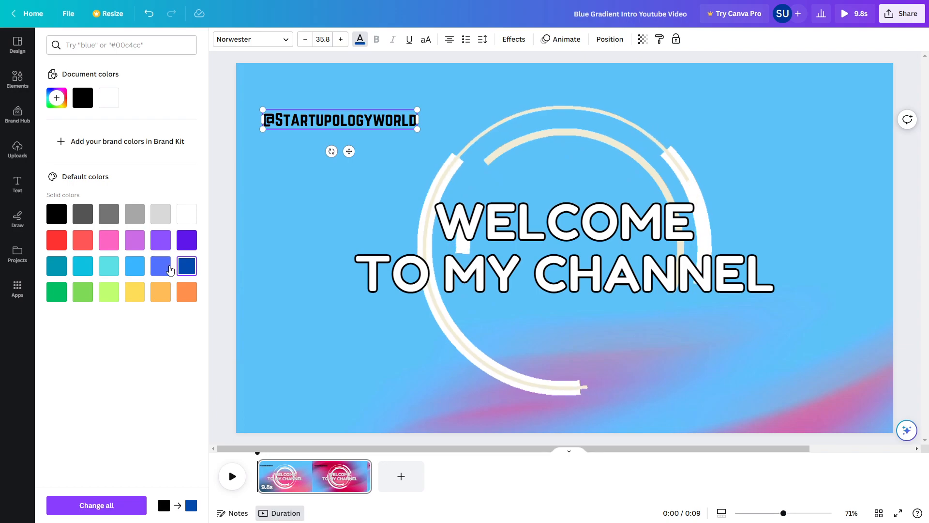
{"action": "left_click", "coordinate": [161, 267]}
{"action": "left_click", "coordinate": [307, 117]}
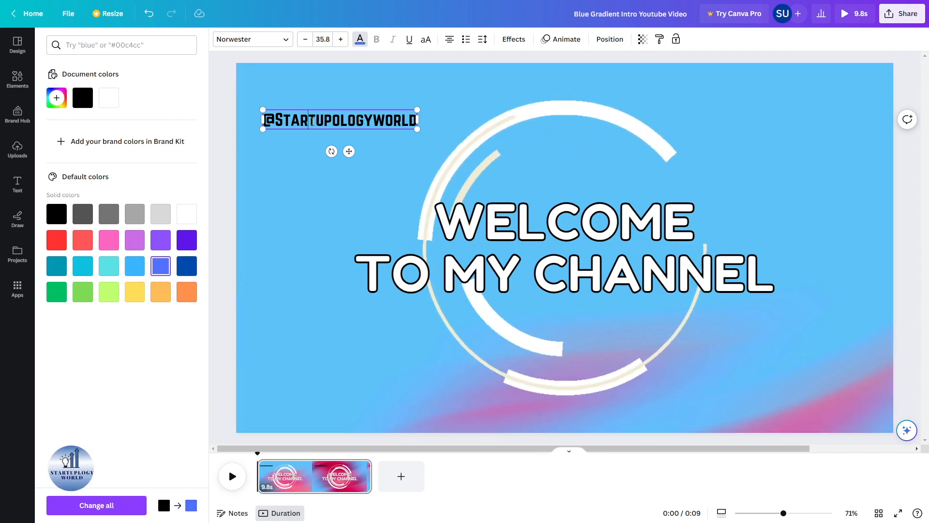
{"action": "triple_click", "coordinate": [283, 127]}
{"action": "left_click", "coordinate": [187, 272]}
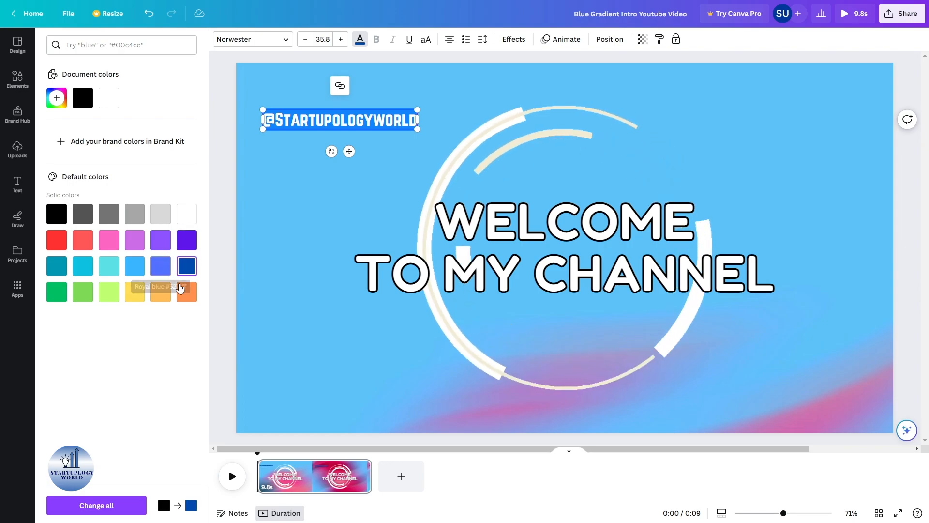
{"action": "left_click", "coordinate": [302, 117]}
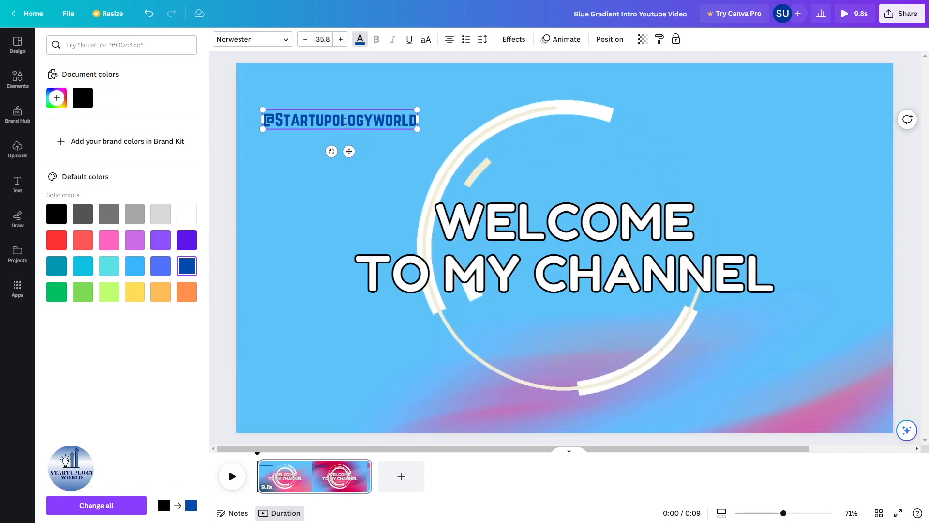
{"action": "right_click", "coordinate": [348, 129]}
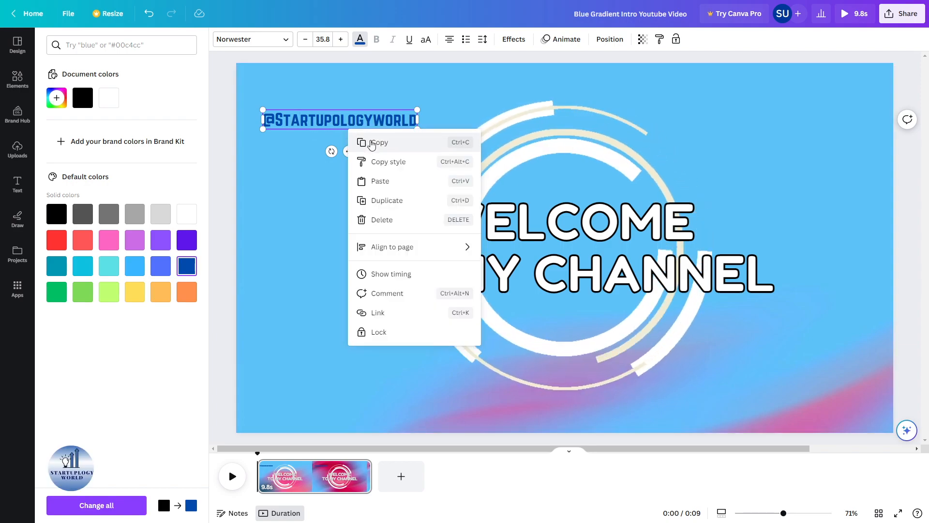
{"action": "left_click", "coordinate": [368, 142]}
{"action": "key", "text": "ctrl+v"}
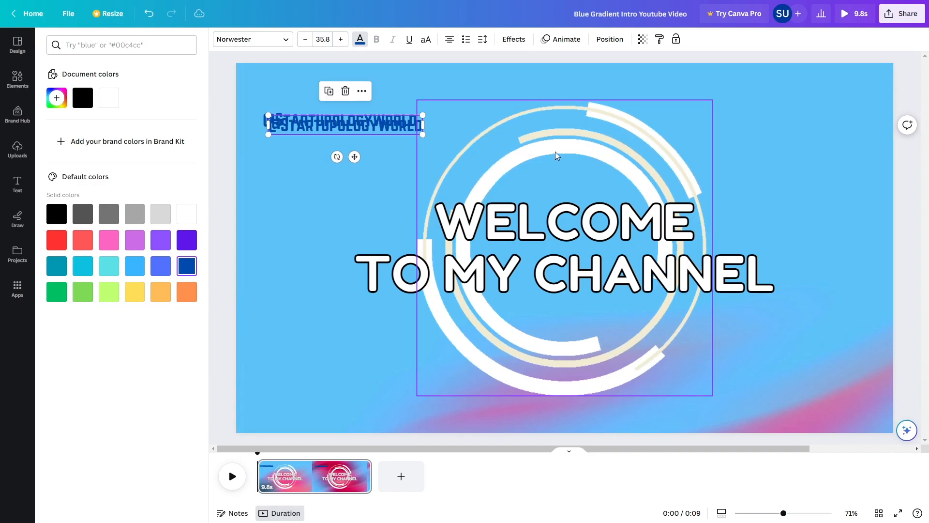
{"action": "left_click_drag", "start_coordinate": [363, 130], "coordinate": [495, 172]}
{"action": "left_click_drag", "start_coordinate": [720, 310], "coordinate": [820, 398]}
- Replace the whole "WELCOME TO MY CHANNEL" title with "STARTUPOLOGY WORLD" and scale its text down slightly
{"action": "double_click", "coordinate": [523, 237]}
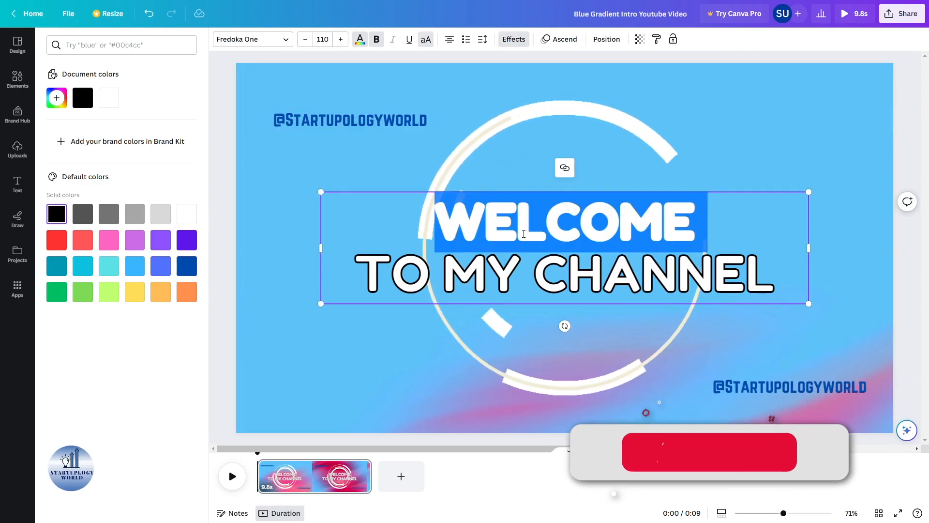
{"action": "key", "text": "ctrl+a"}
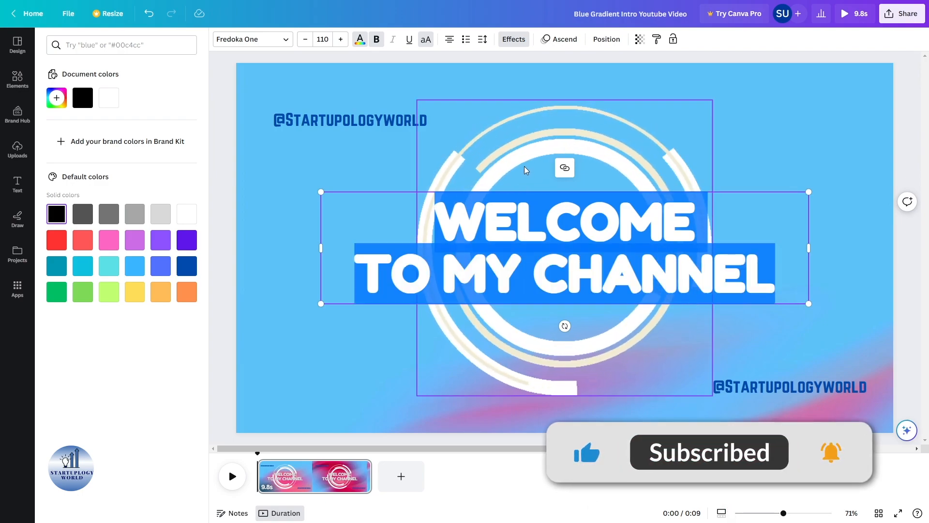
{"action": "type", "text": "STT"}
{"action": "key", "text": "BackSpace"}
{"action": "type", "text": "ART"}
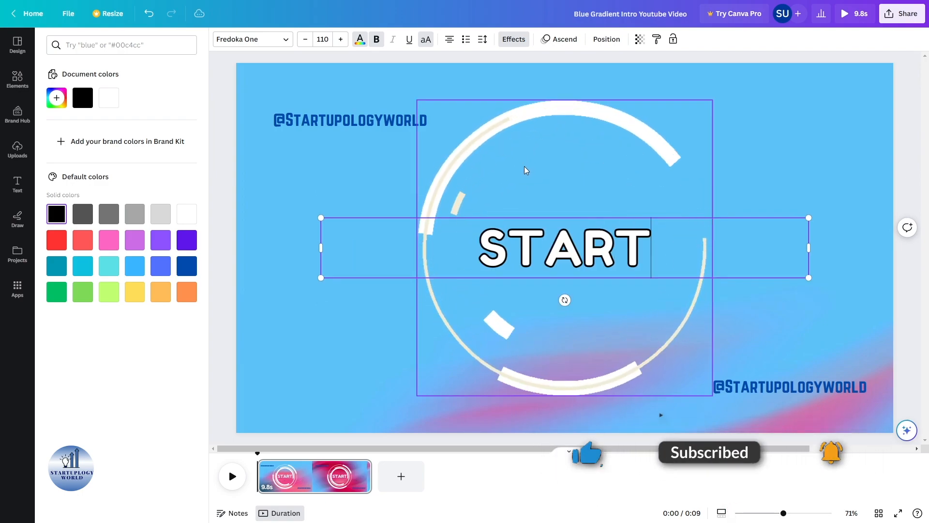
{"action": "type", "text": "UPOLOG"}
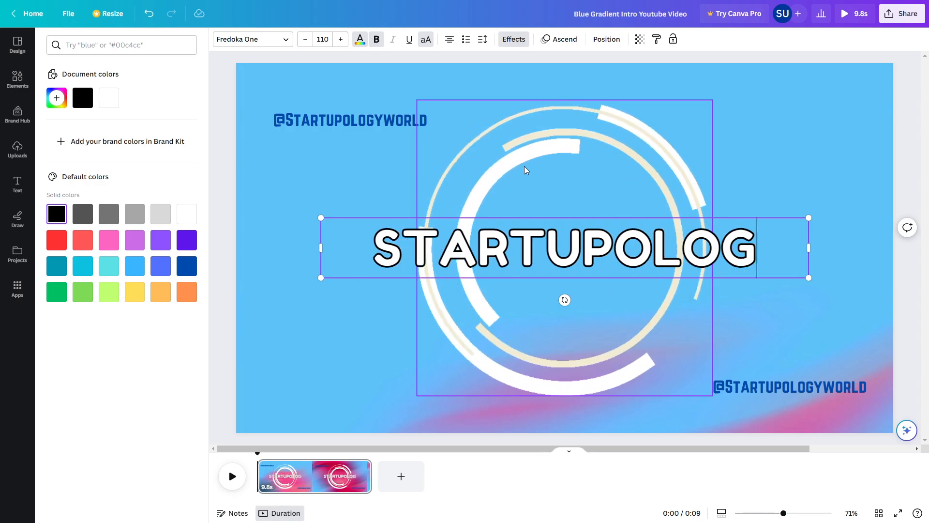
{"action": "type", "text": "Y WORLD"}
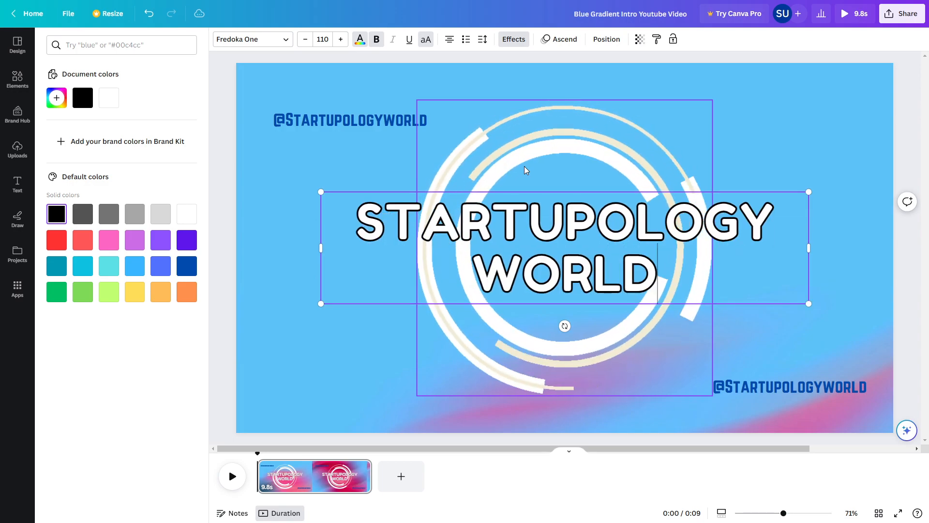
{"action": "left_click_drag", "start_coordinate": [808, 303], "coordinate": [773, 293]}
{"action": "left_click", "coordinate": [813, 199]}
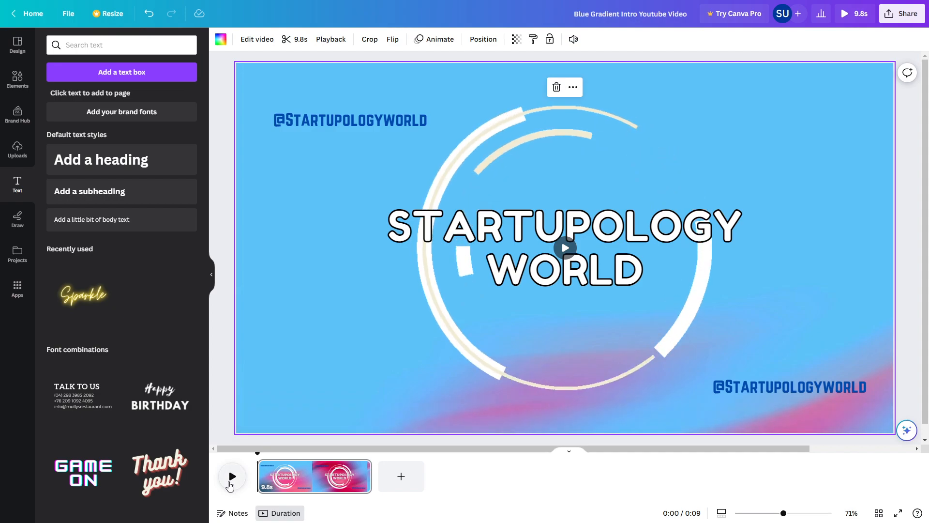
{"action": "left_click", "coordinate": [231, 477]}
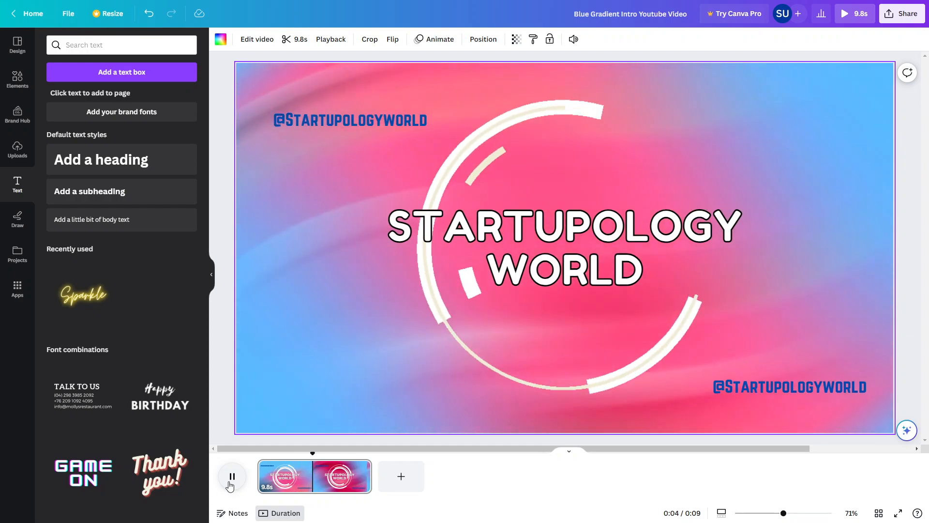
{"action": "left_click", "coordinate": [231, 477]}
{"action": "left_click", "coordinate": [345, 121]}
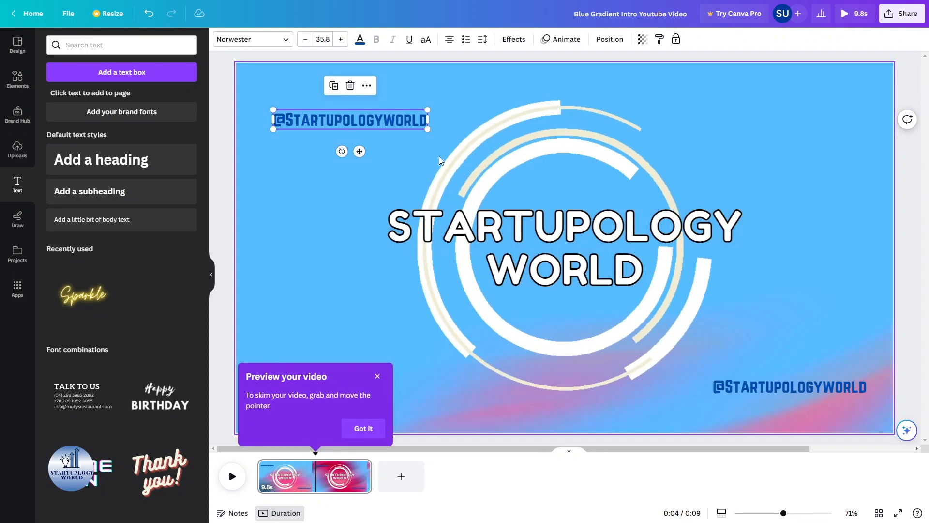
{"action": "left_click", "coordinate": [731, 392], "text": "shift"}
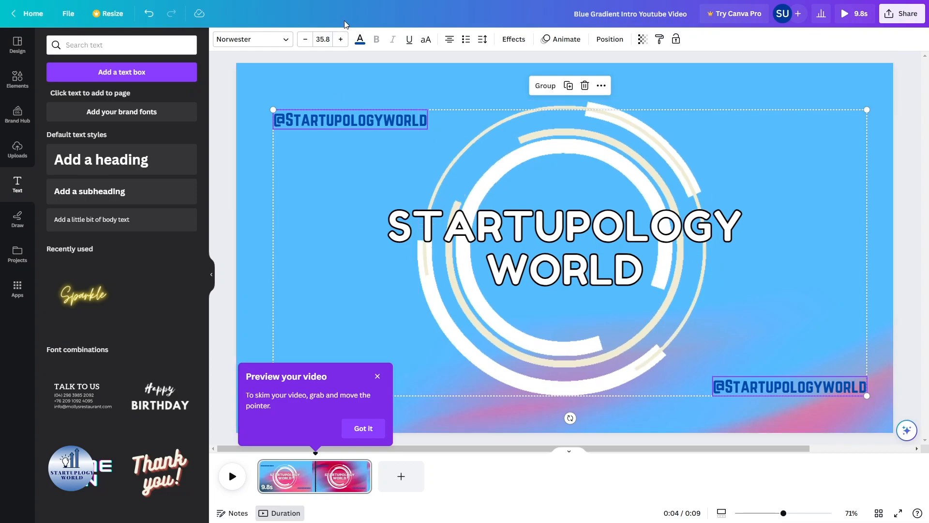
{"action": "left_click", "coordinate": [561, 39]}
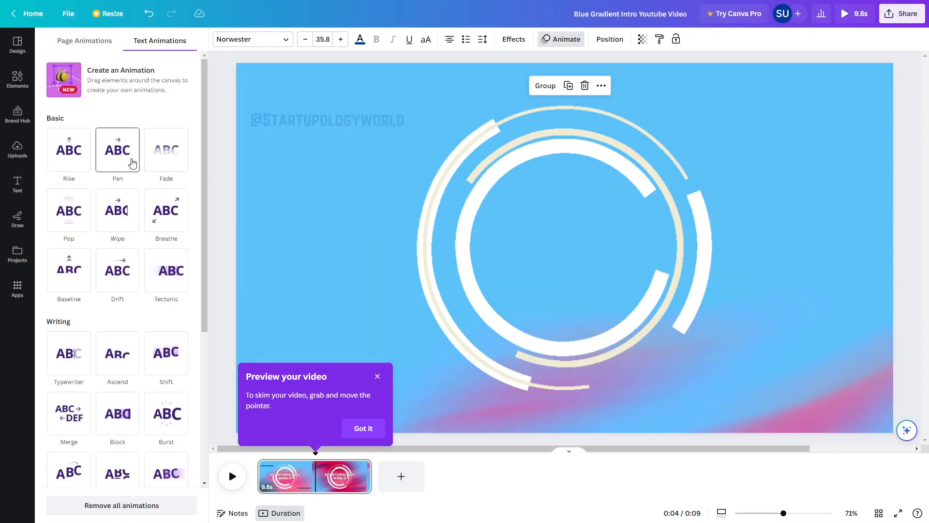
{"action": "left_click", "coordinate": [132, 163]}
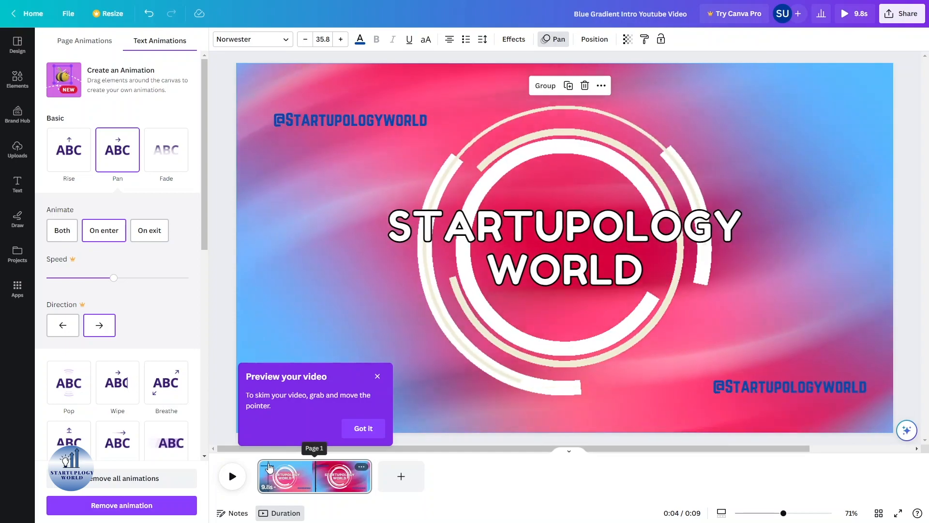
- Play the intro from its beginning to check how the animated handles and title enter, and close the animation options
{"action": "left_click", "coordinate": [233, 478]}
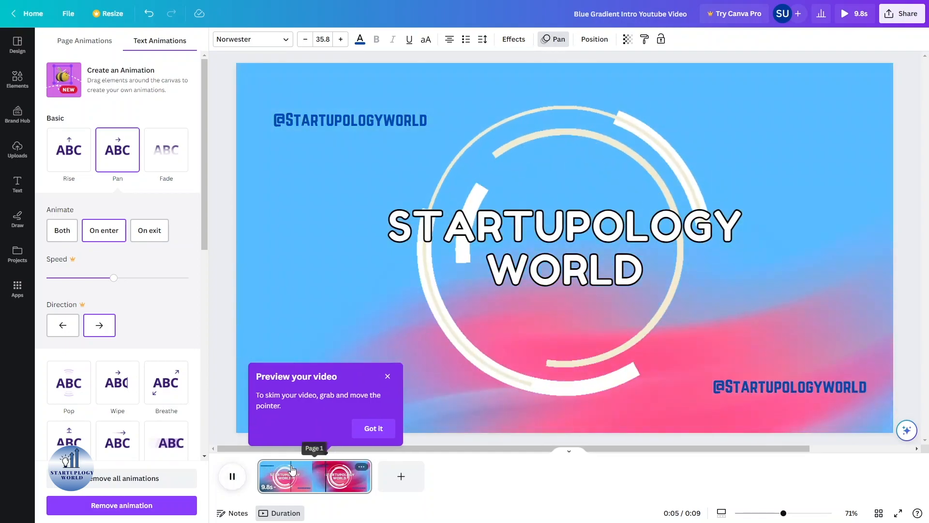
{"action": "left_click_drag", "start_coordinate": [278, 466], "coordinate": [250, 469]}
{"action": "left_click", "coordinate": [233, 477]}
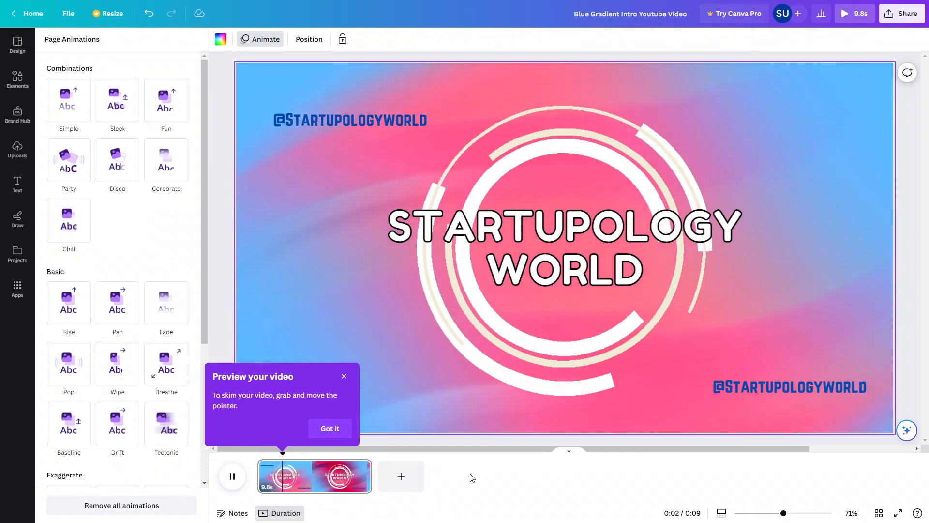
{"action": "left_click", "coordinate": [338, 429]}
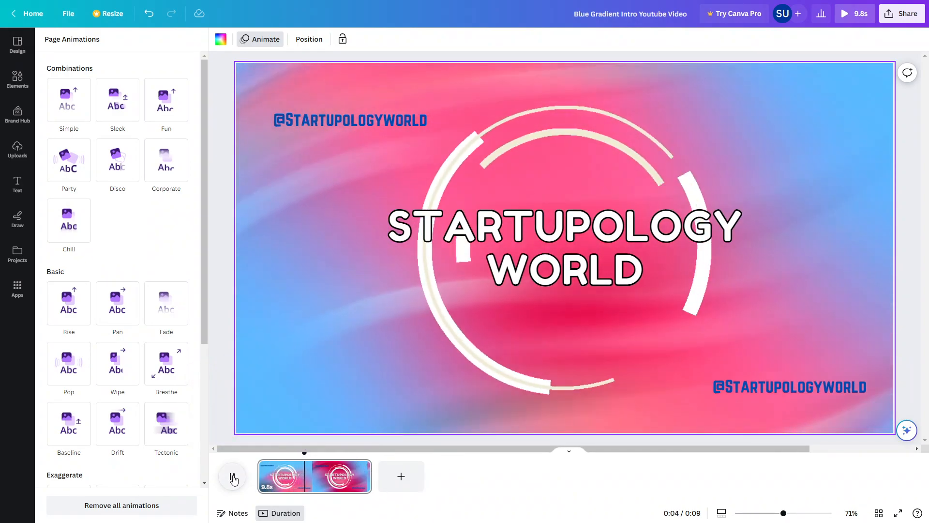
{"action": "left_click", "coordinate": [233, 478]}
{"action": "left_click_drag", "start_coordinate": [306, 453], "coordinate": [245, 456]}
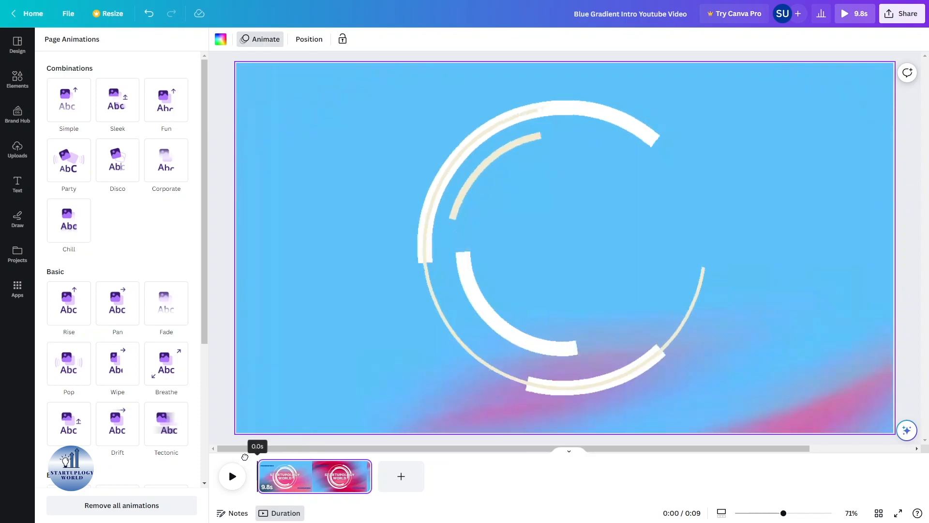
{"action": "left_click", "coordinate": [231, 476]}
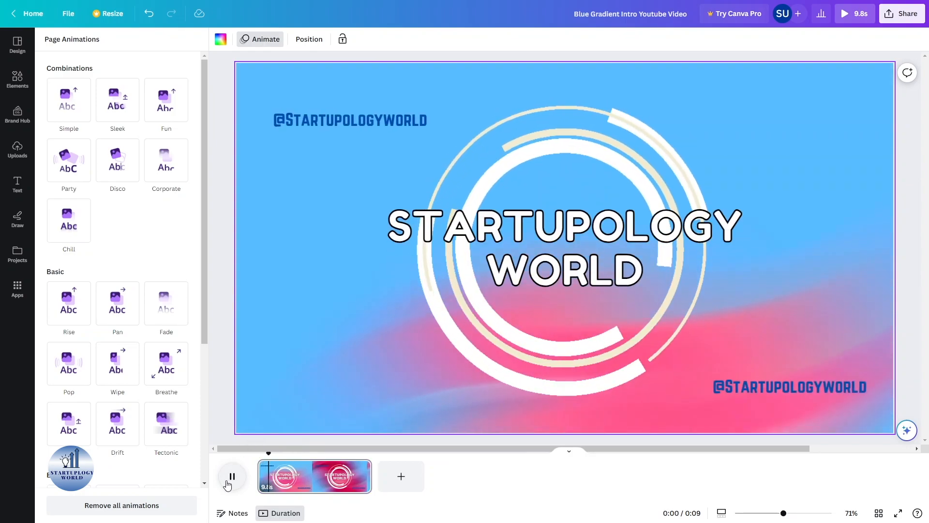
{"action": "left_click", "coordinate": [232, 476]}
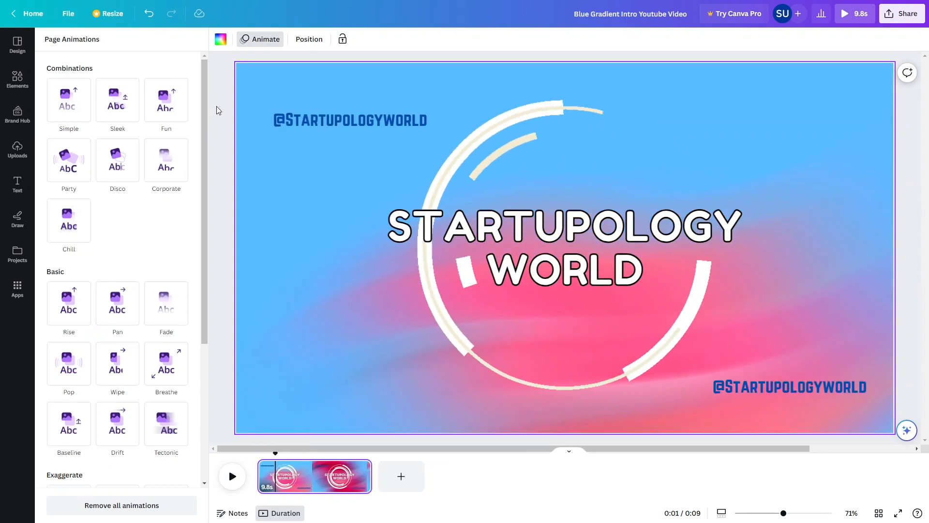
{"action": "key", "text": "Escape"}
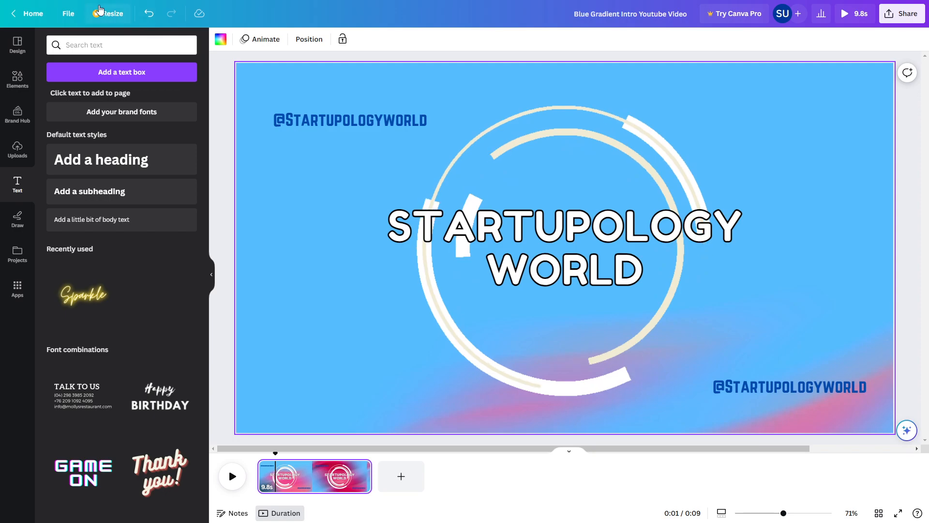
- Download the finished intro as an MP4 Video
{"action": "left_click", "coordinate": [69, 13]}
{"action": "left_click", "coordinate": [101, 218]}
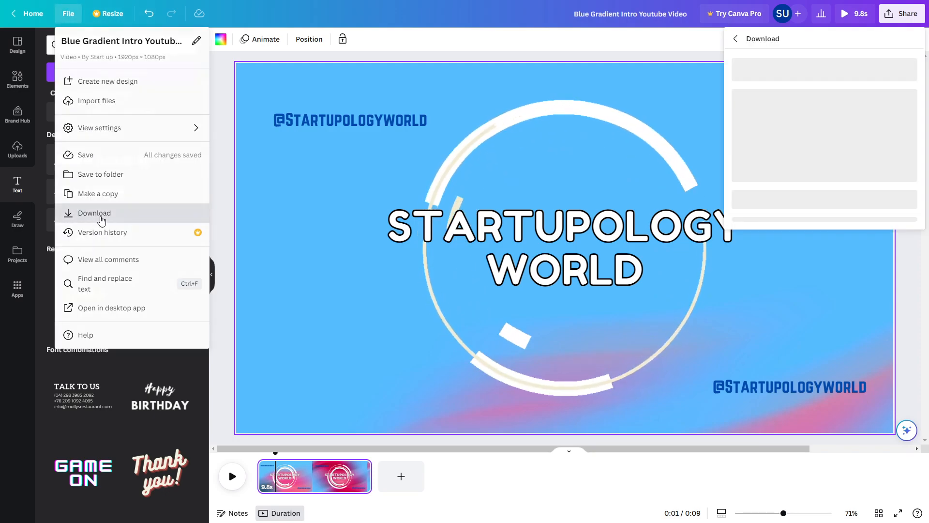
{"action": "left_click", "coordinate": [908, 82]}
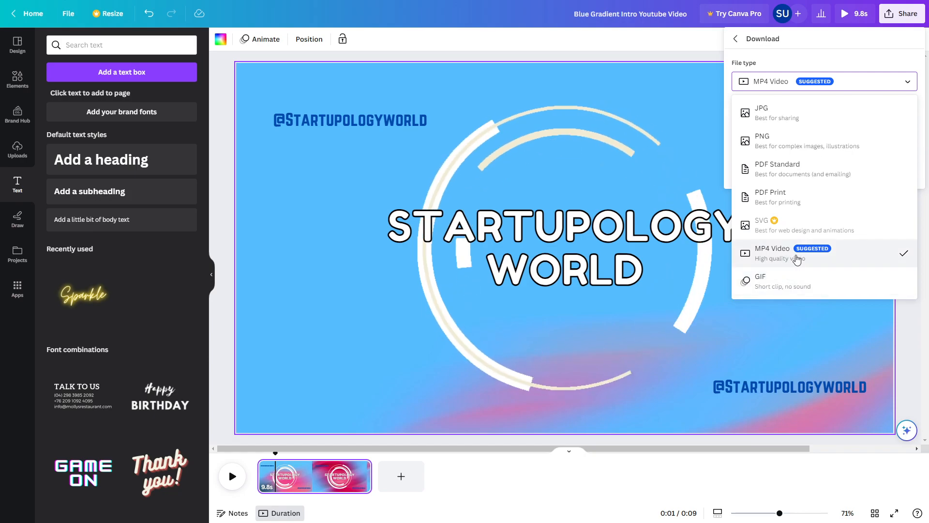
{"action": "left_click", "coordinate": [798, 260]}
{"action": "left_click", "coordinate": [800, 172]}
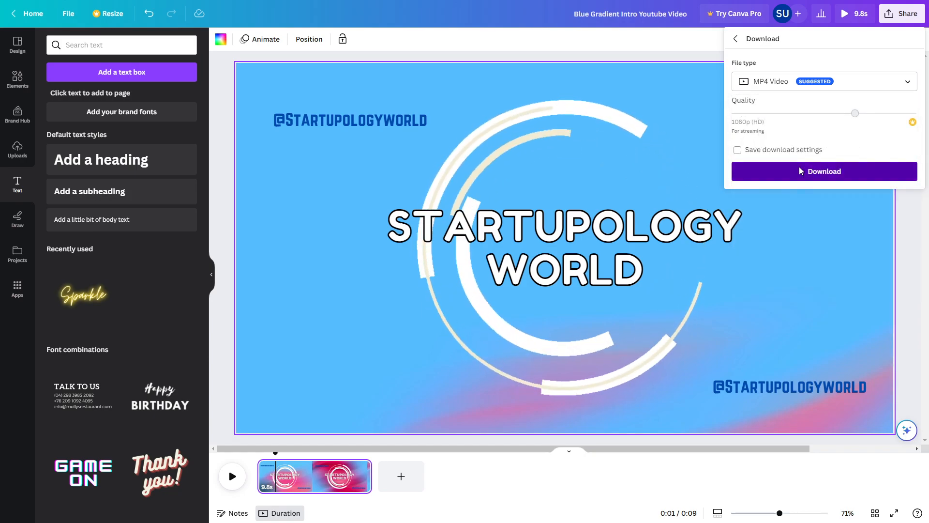